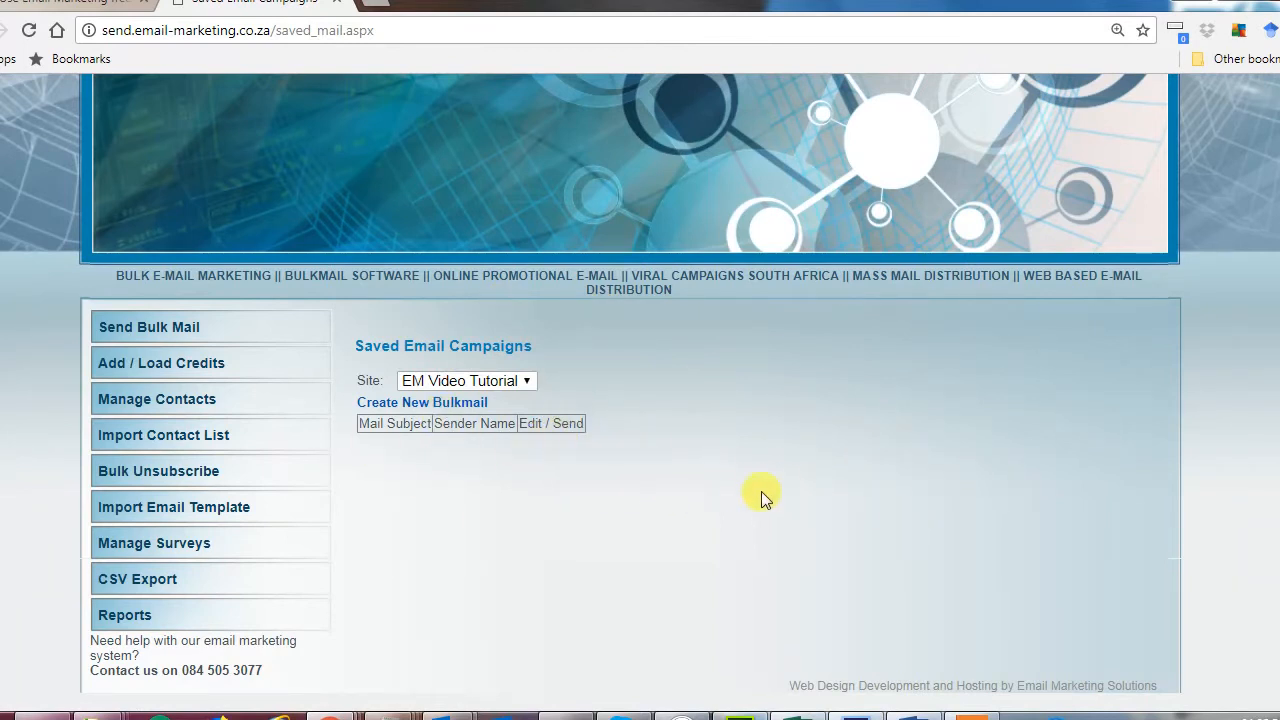
# - Create a new bulkmail for the EM Video Tutorial site with the mail subject "Test"
pyautogui.click(438, 406)
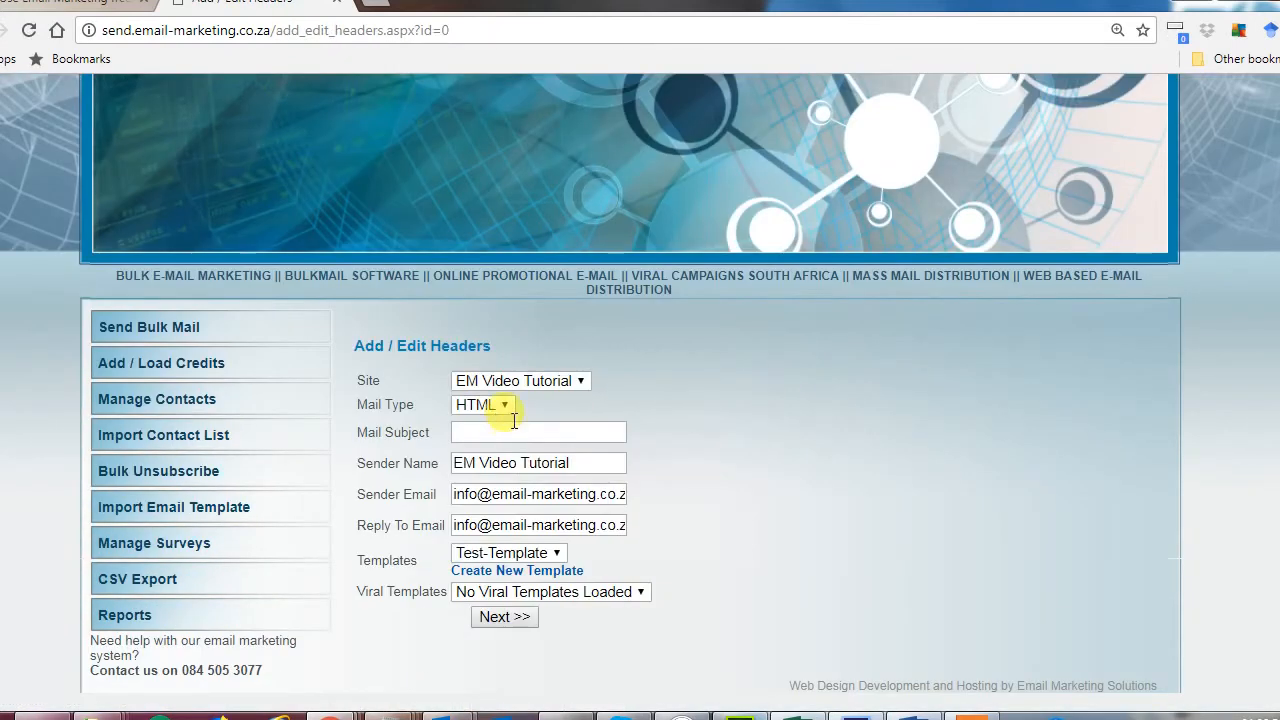
pyautogui.click(476, 432)
pyautogui.write('Test')
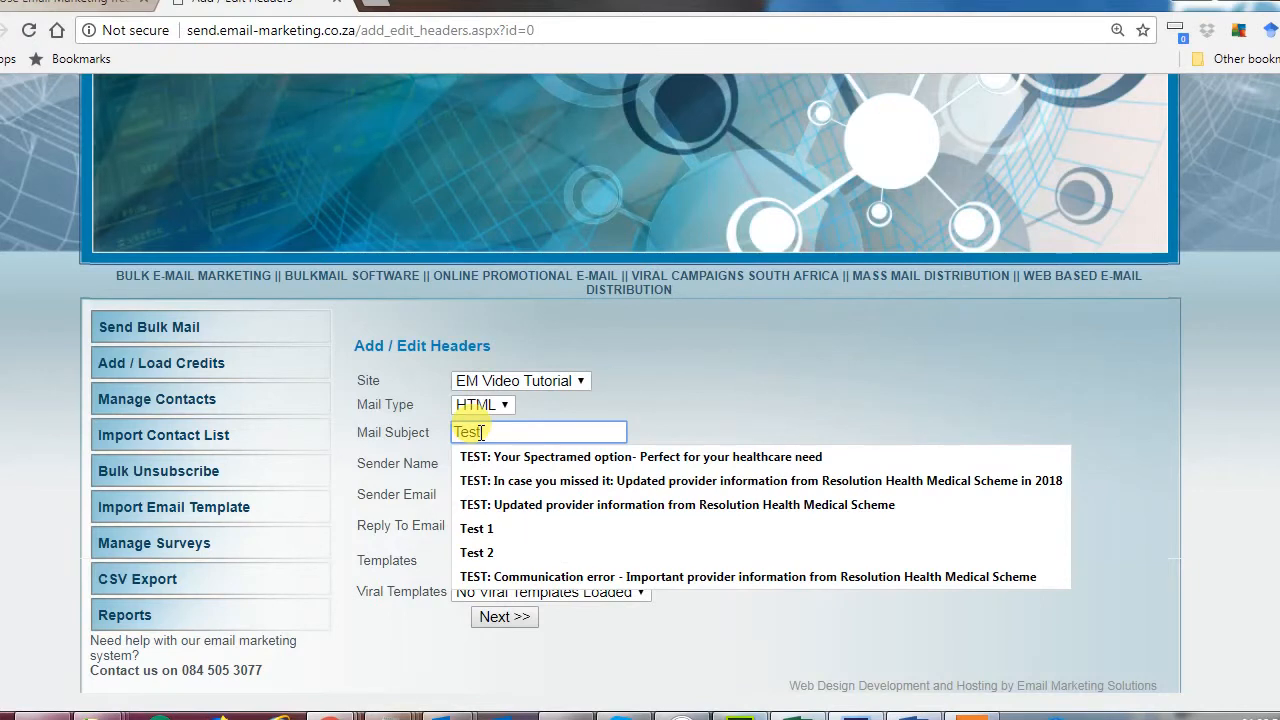
pyautogui.click(889, 142)
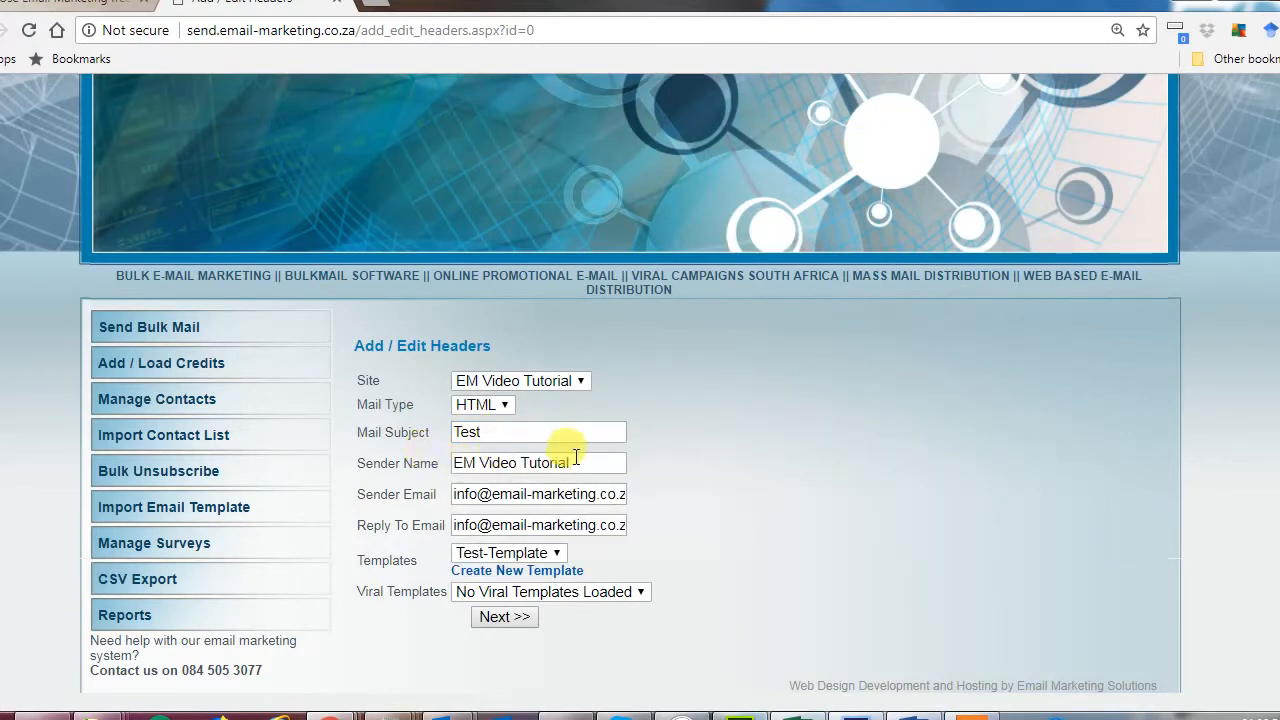
# - Review the prefilled sender name, sender email and reply-to email of the new bulkmail
pyautogui.moveTo(575, 460); pyautogui.dragTo(443, 466)
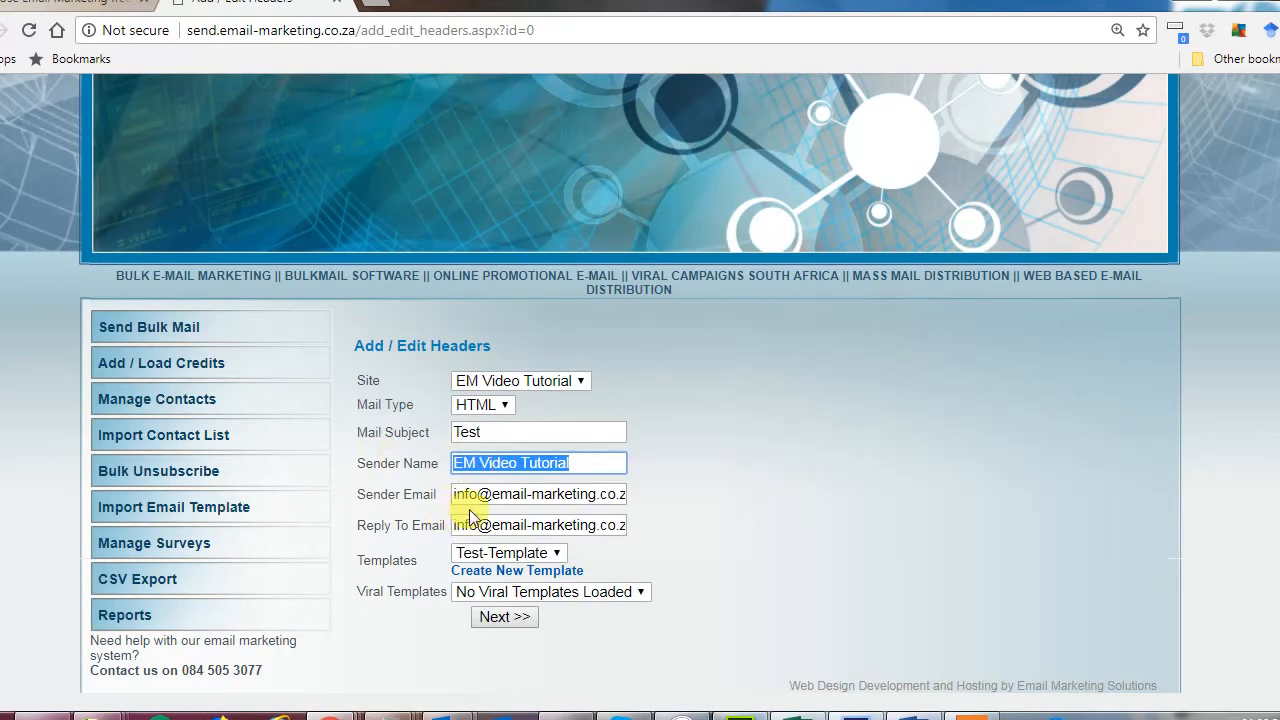
pyautogui.moveTo(459, 494); pyautogui.dragTo(414, 466)
pyautogui.click(689, 478)
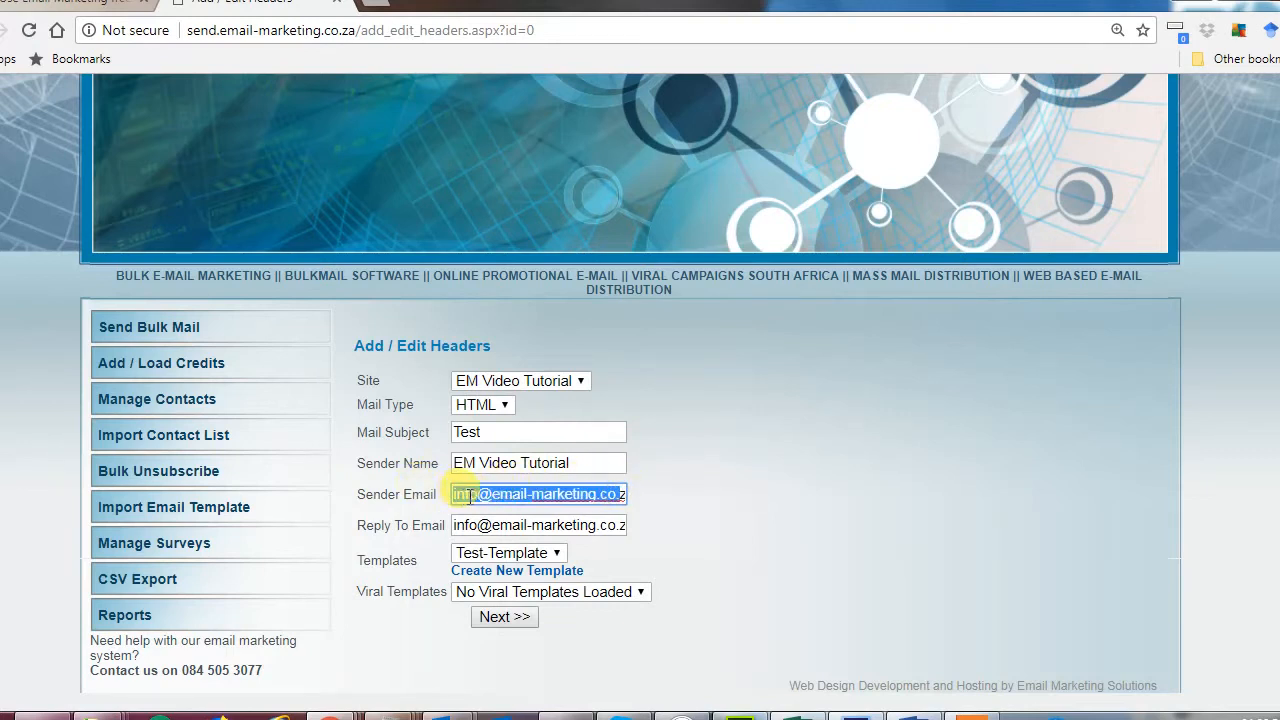
pyautogui.click(520, 497)
pyautogui.click(814, 458)
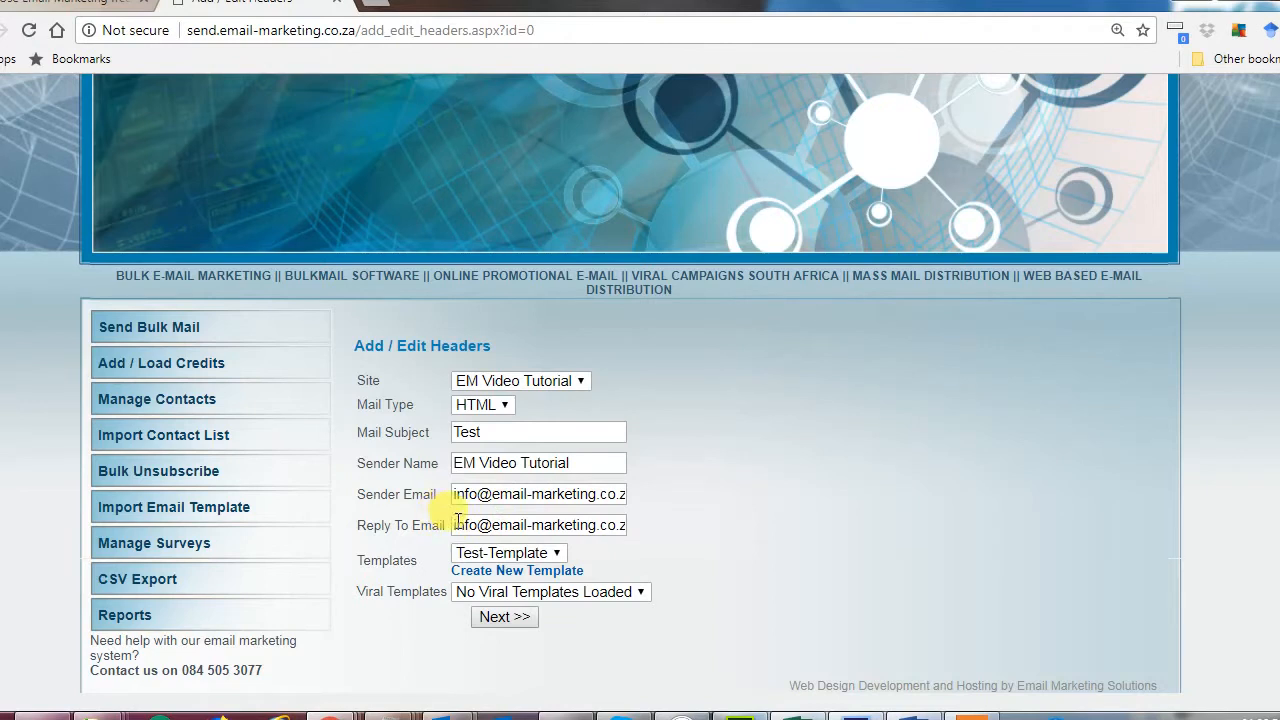
pyautogui.moveTo(453, 519); pyautogui.dragTo(698, 532)
pyautogui.click(700, 522)
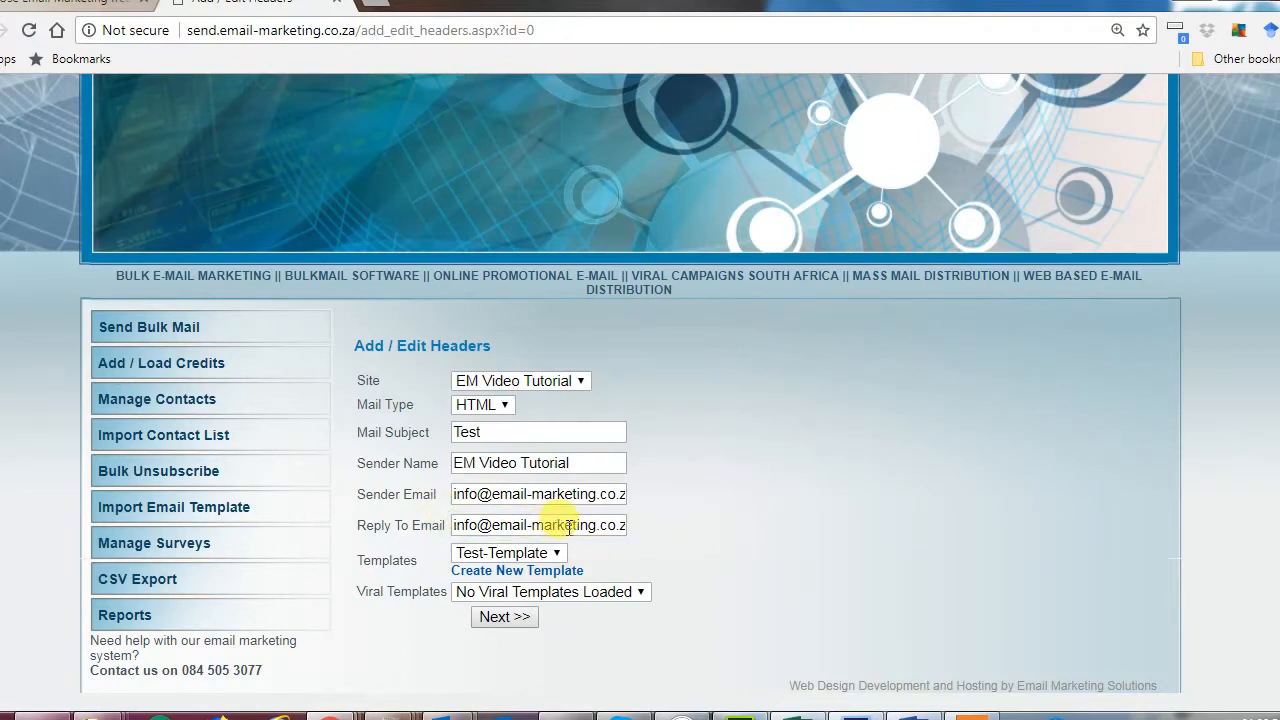
pyautogui.moveTo(565, 525); pyautogui.dragTo(433, 530)
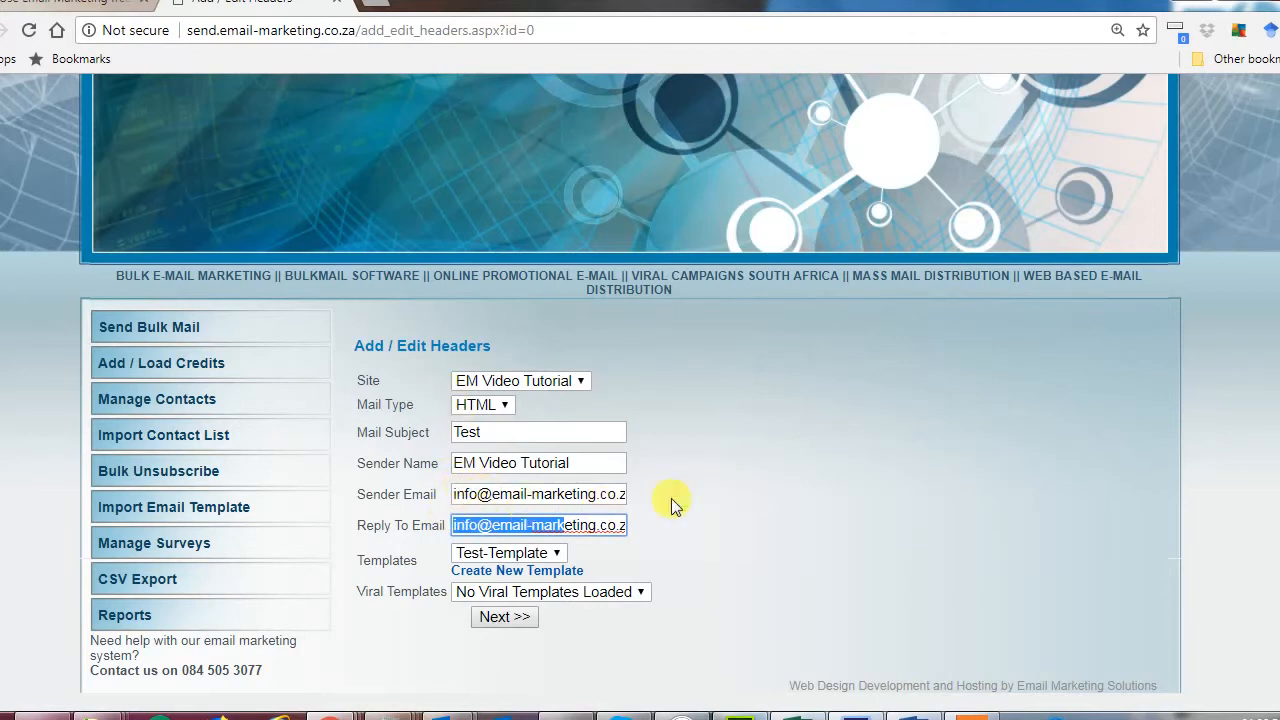
pyautogui.click(750, 482)
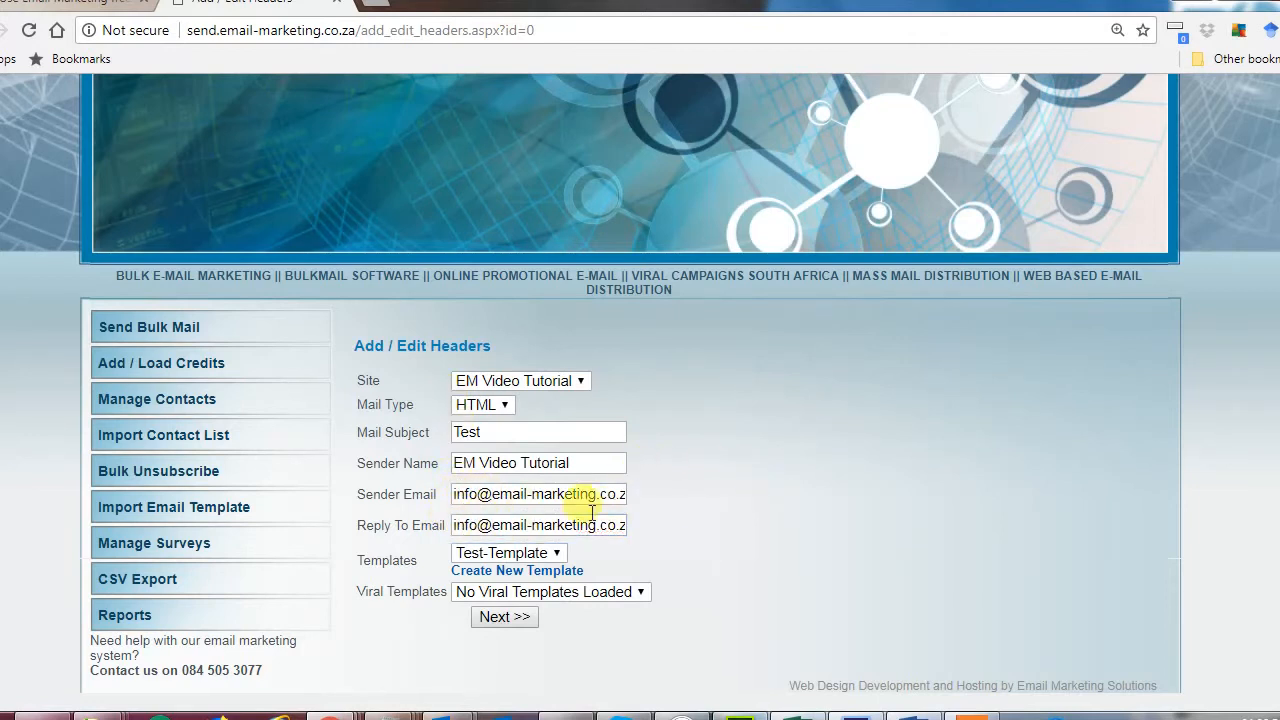
# - Choose the Test-2 template for the bulkmail and continue to the recipient groups
pyautogui.click(547, 557)
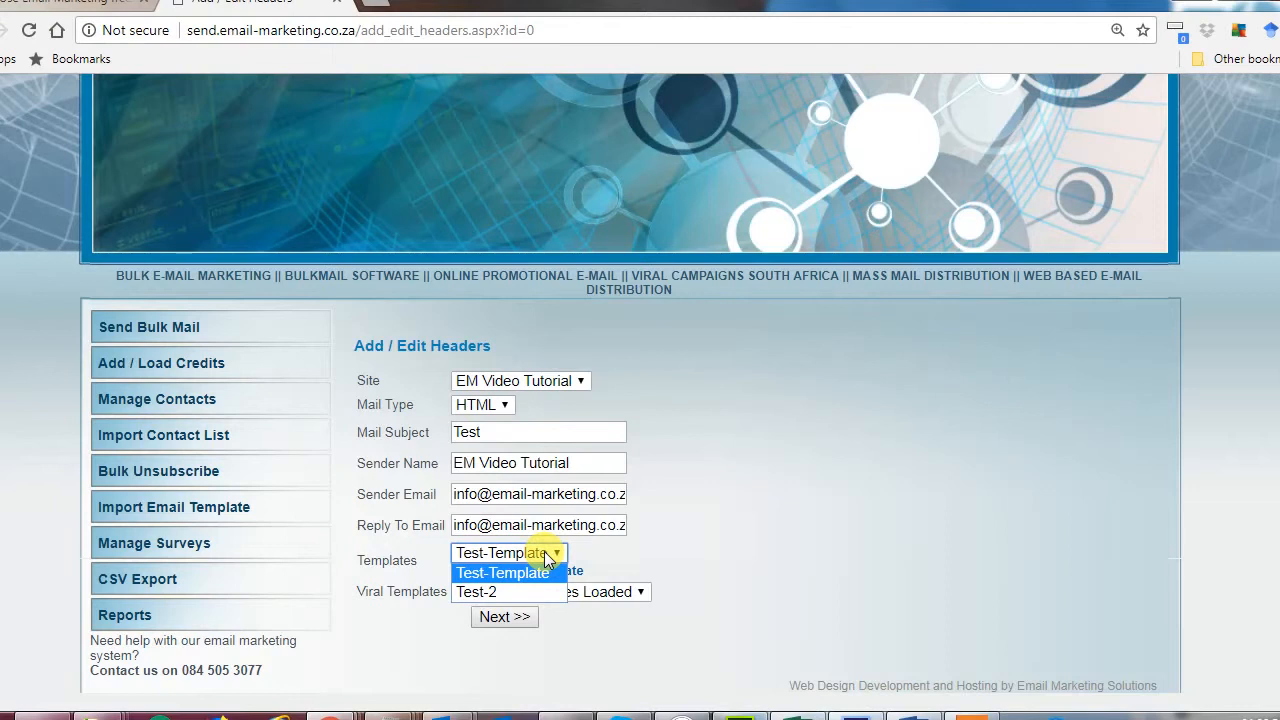
pyautogui.click(470, 592)
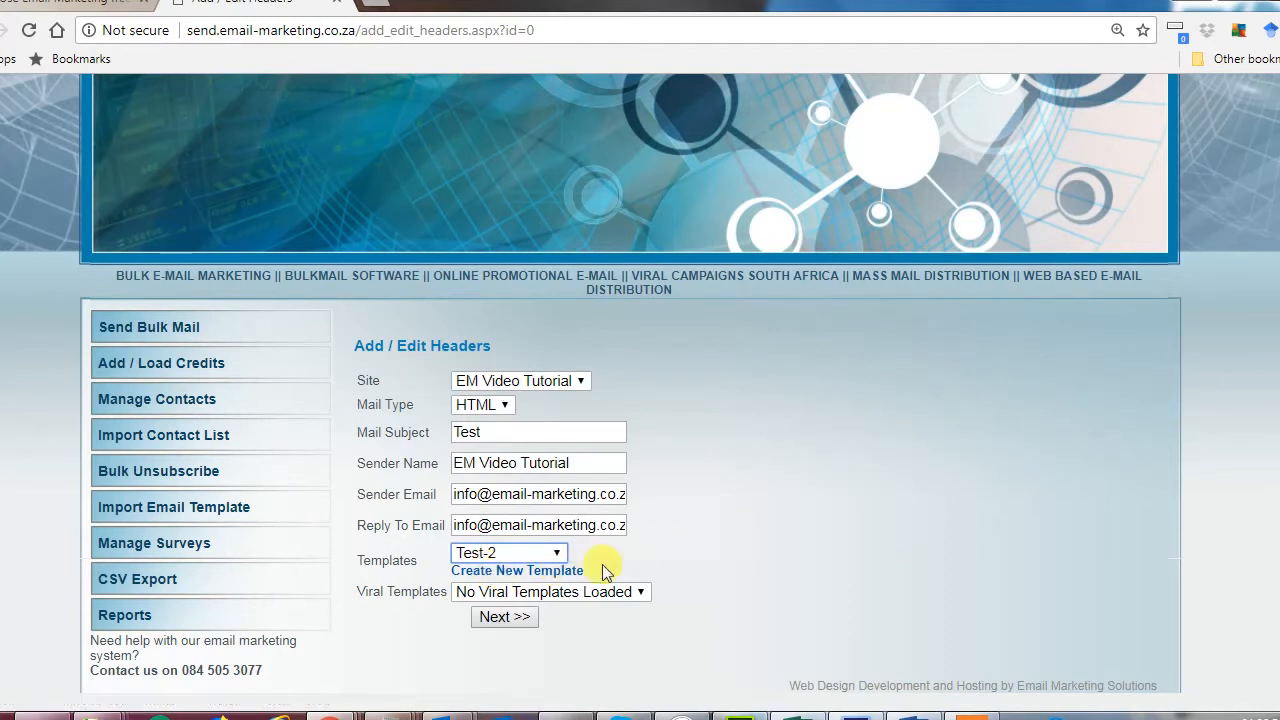
pyautogui.click(824, 451)
pyautogui.click(515, 617)
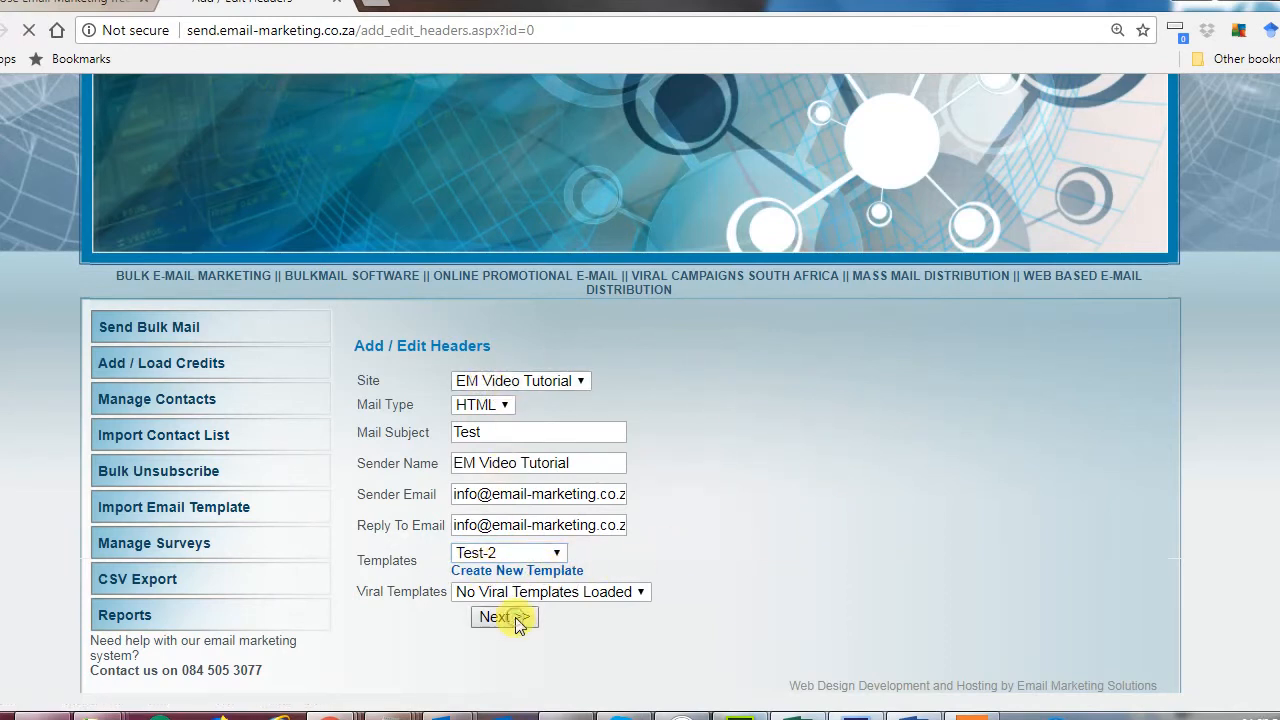
pyautogui.scroll(-3, 684, 425)
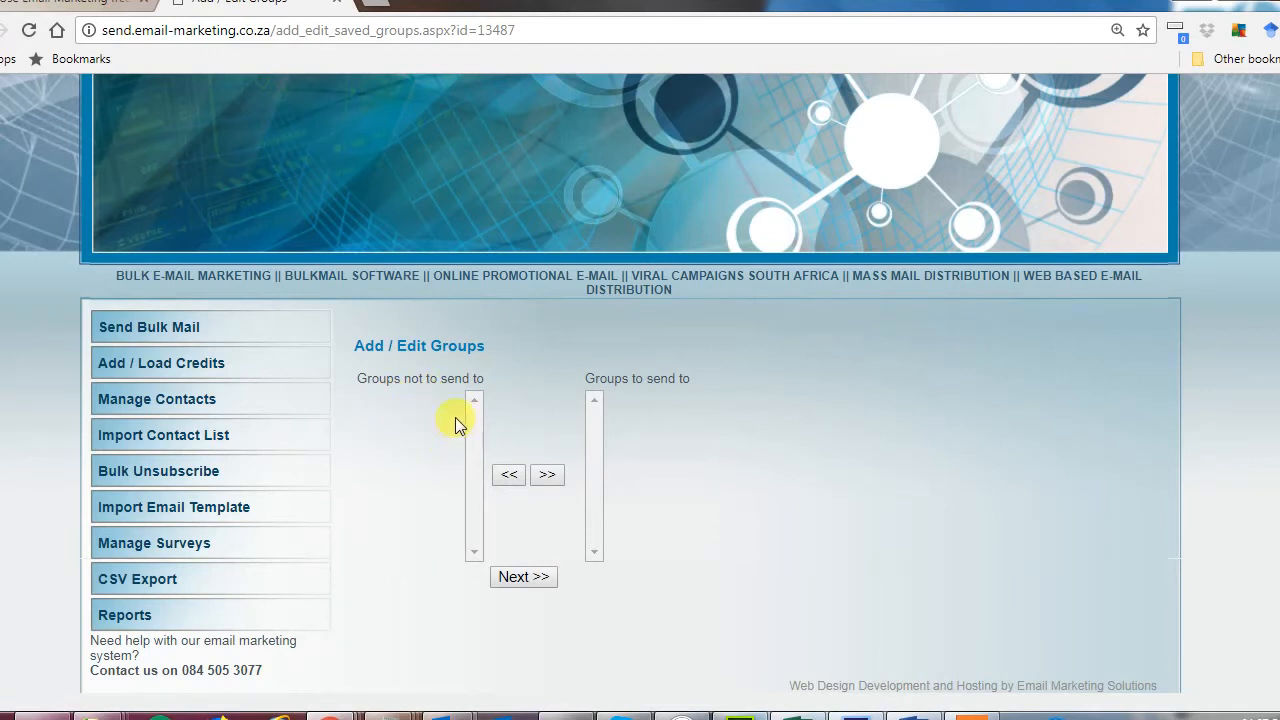
# - Continue past the recipient groups and attachments to the content editor without adding any group or file
pyautogui.click(545, 578)
pyautogui.scroll(-3, 740, 320)
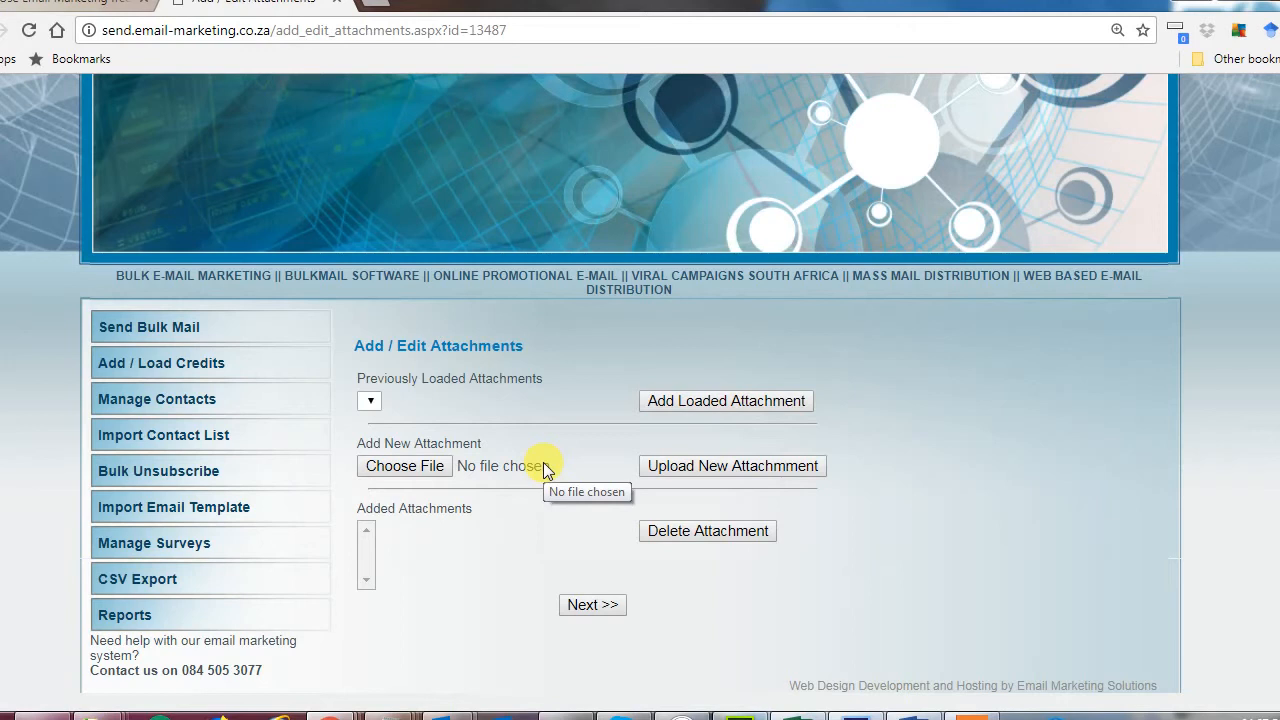
pyautogui.click(391, 466)
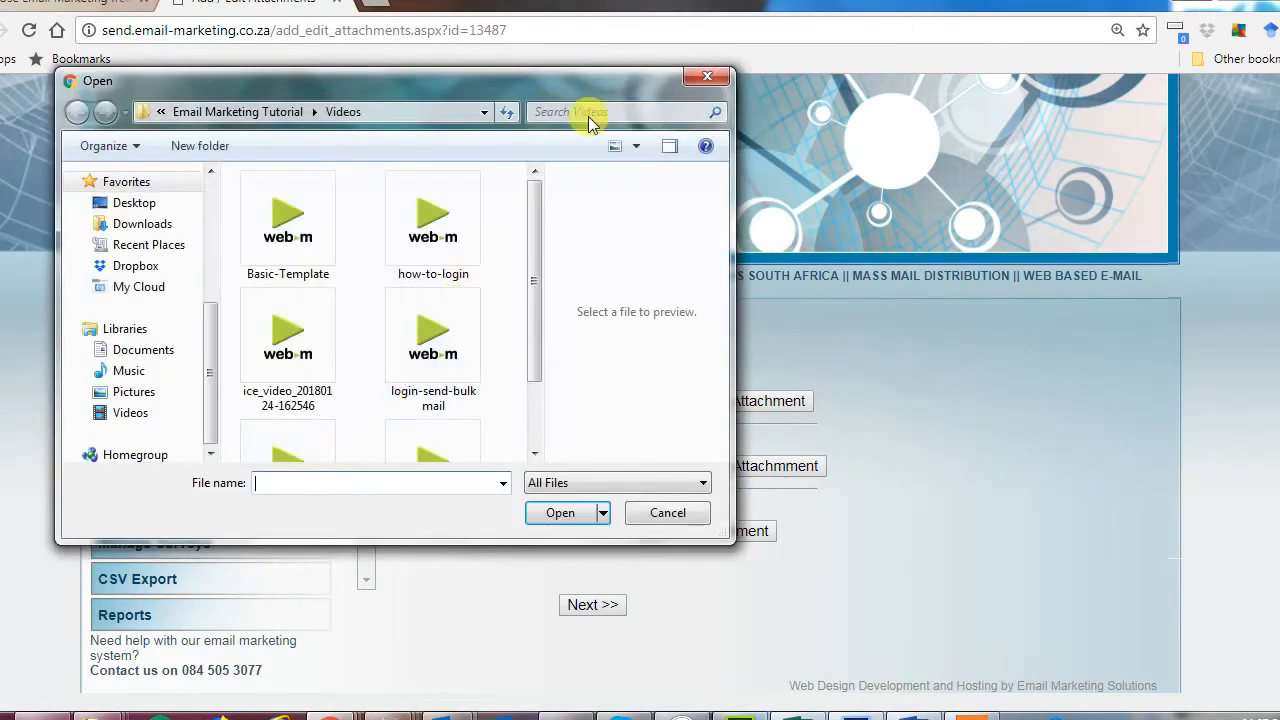
pyautogui.click(706, 78)
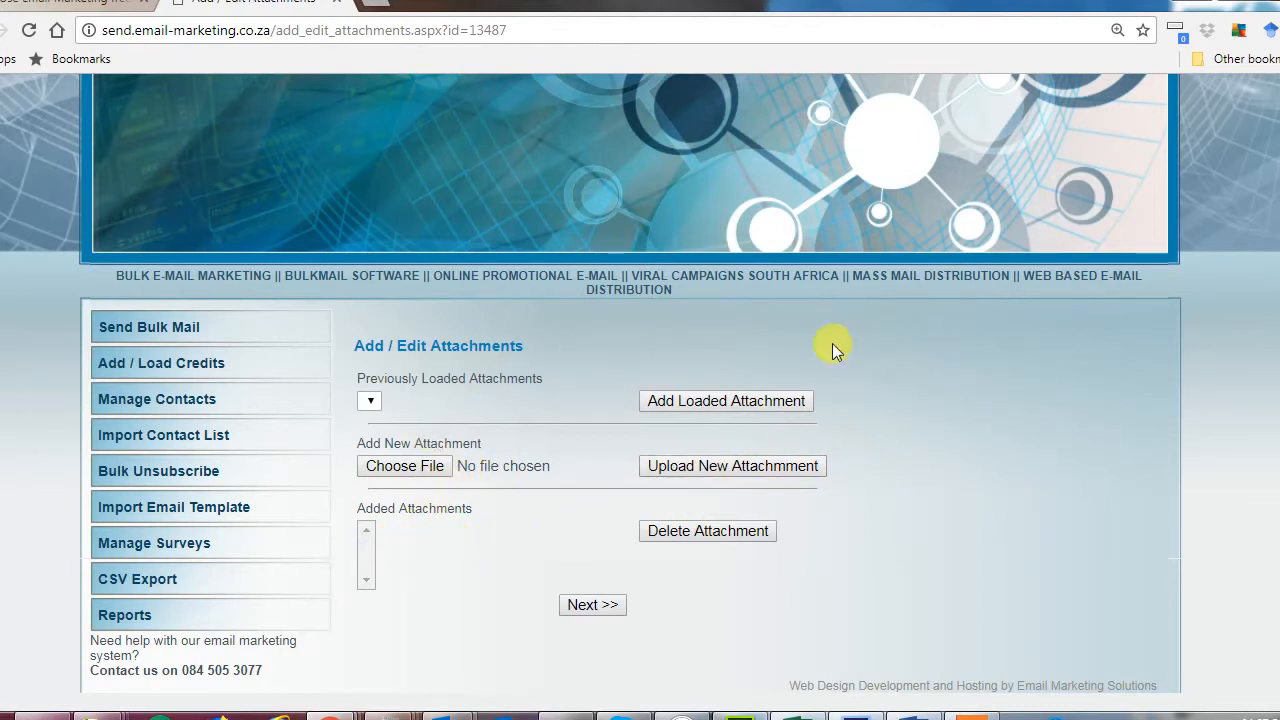
pyautogui.click(593, 605)
pyautogui.scroll(-5, 593, 600)
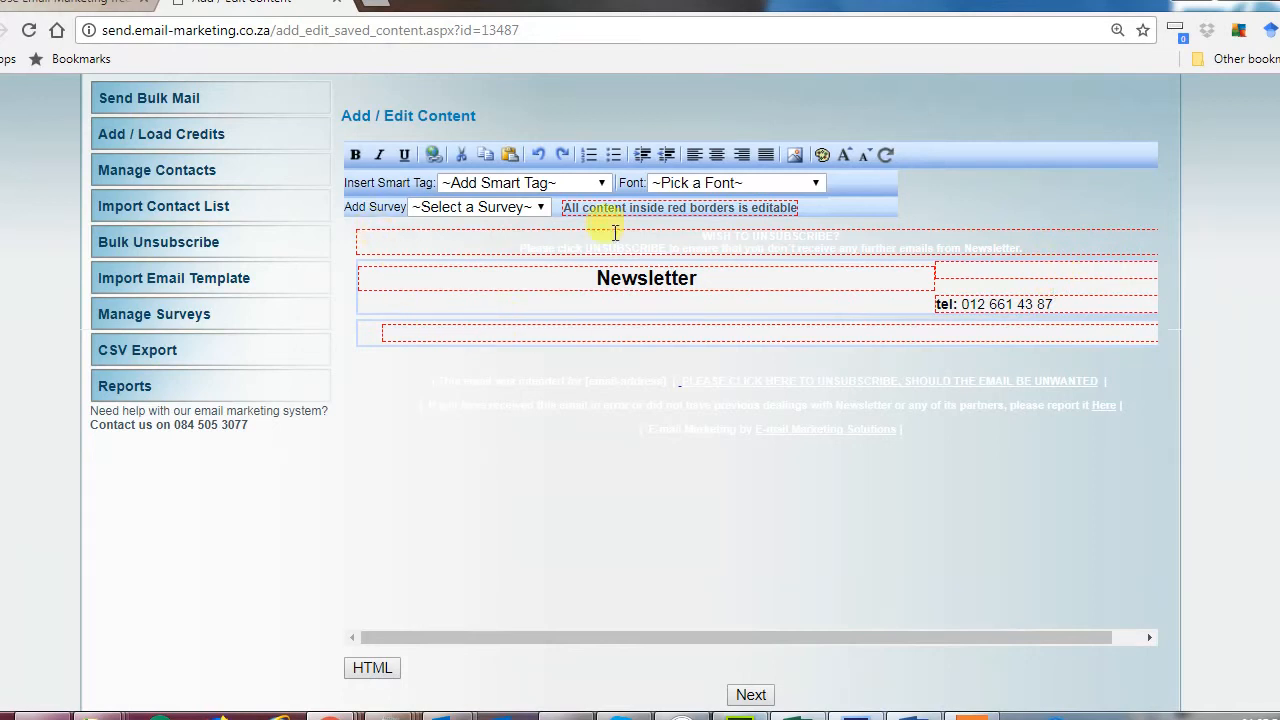
# - Enter "Test text" in the newsletter's main content area, with blank lines above and below it
pyautogui.click(555, 330)
pyautogui.press('Return')
pyautogui.press('Return')
pyautogui.press('Return')
pyautogui.press('Return')
pyautogui.press('Return')
pyautogui.press('Return')
pyautogui.press('Return')
pyautogui.press('Return')
pyautogui.press('Return')
pyautogui.press('Return')
pyautogui.press('Return')
pyautogui.press('Return')
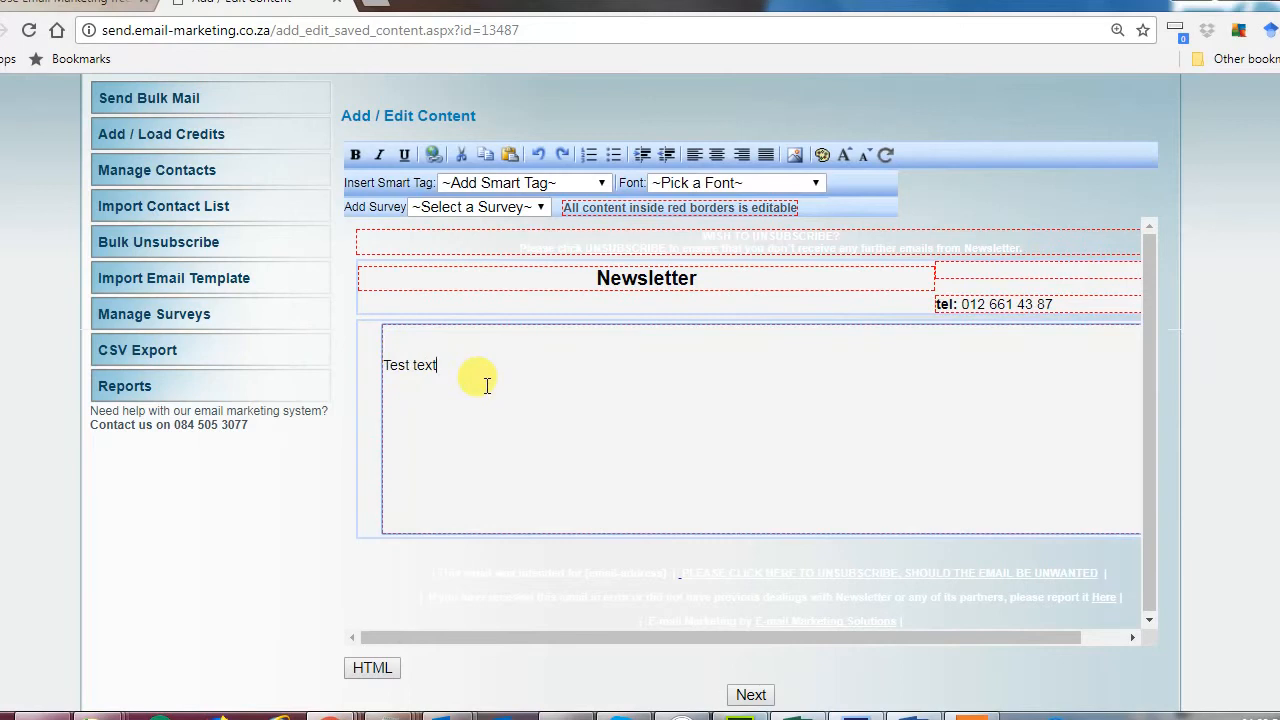
pyautogui.press('Return')
pyautogui.press('Return')
# - Make "Test text" in the newsletter body bold and underlined
pyautogui.moveTo(443, 370); pyautogui.dragTo(334, 369)
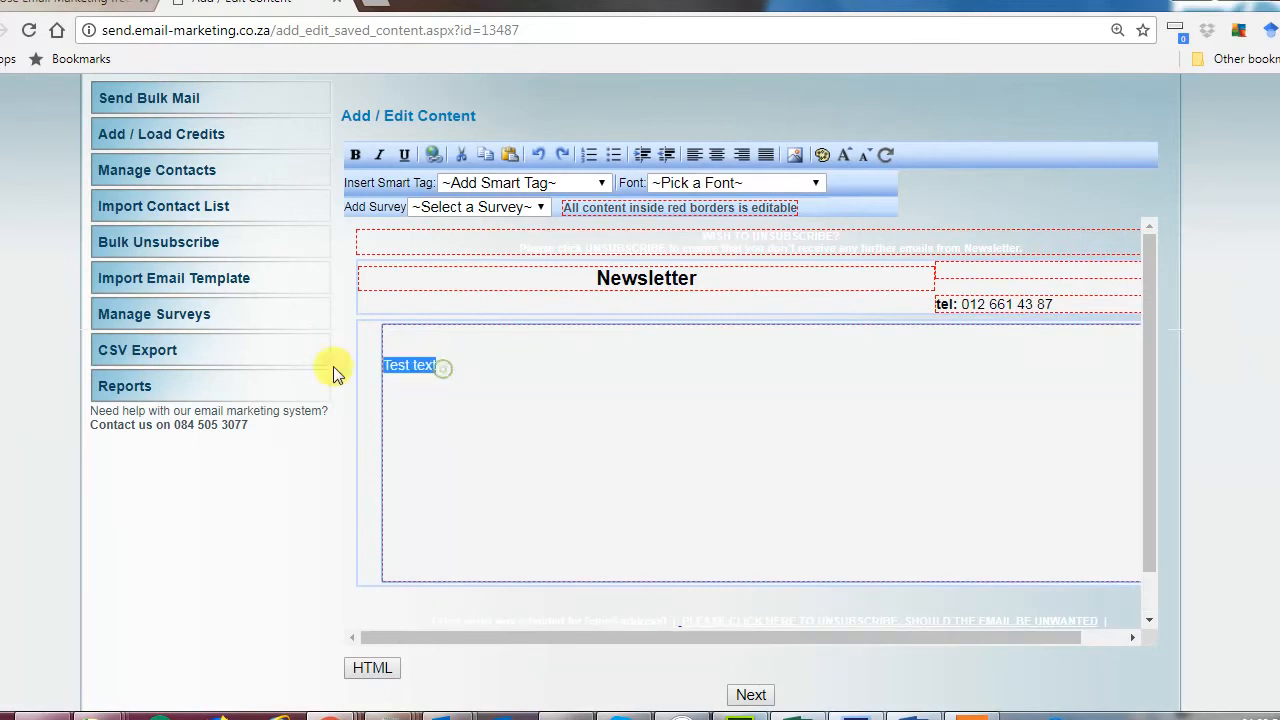
pyautogui.click(357, 154)
pyautogui.click(404, 155)
pyautogui.click(503, 378)
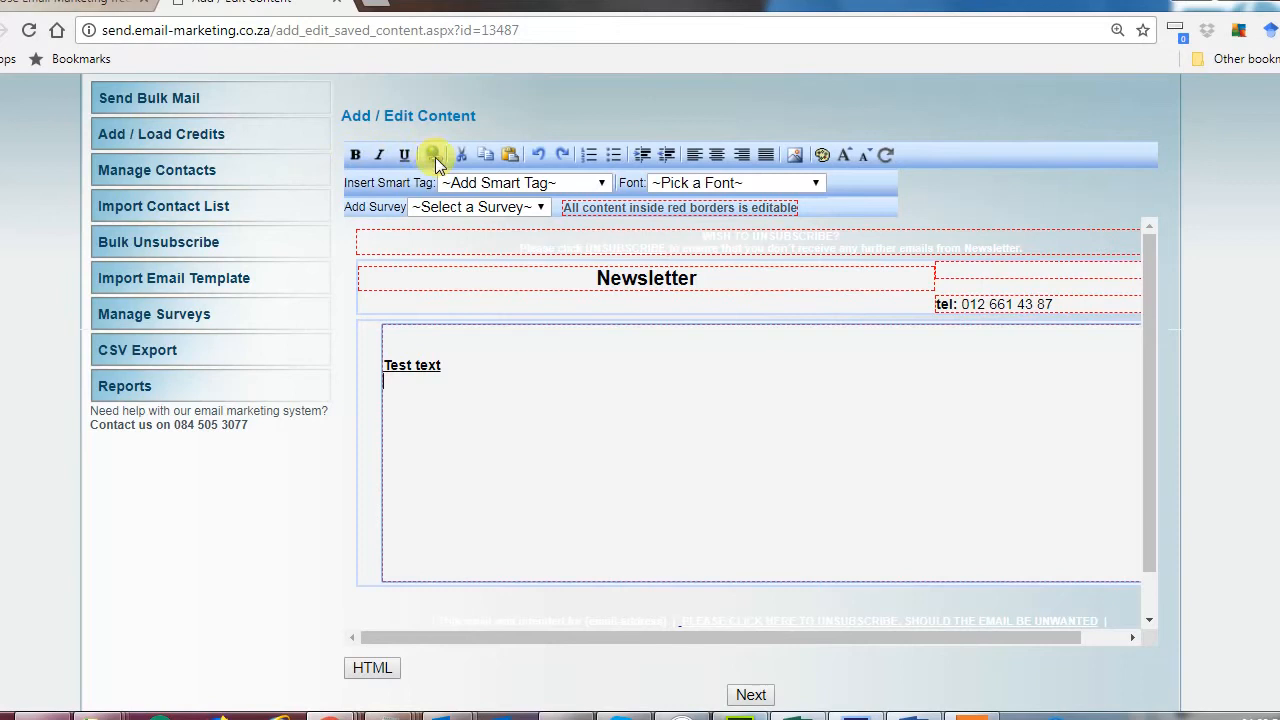
# - View the image insertion options for the newsletter and return to the content editor
pyautogui.click(797, 155)
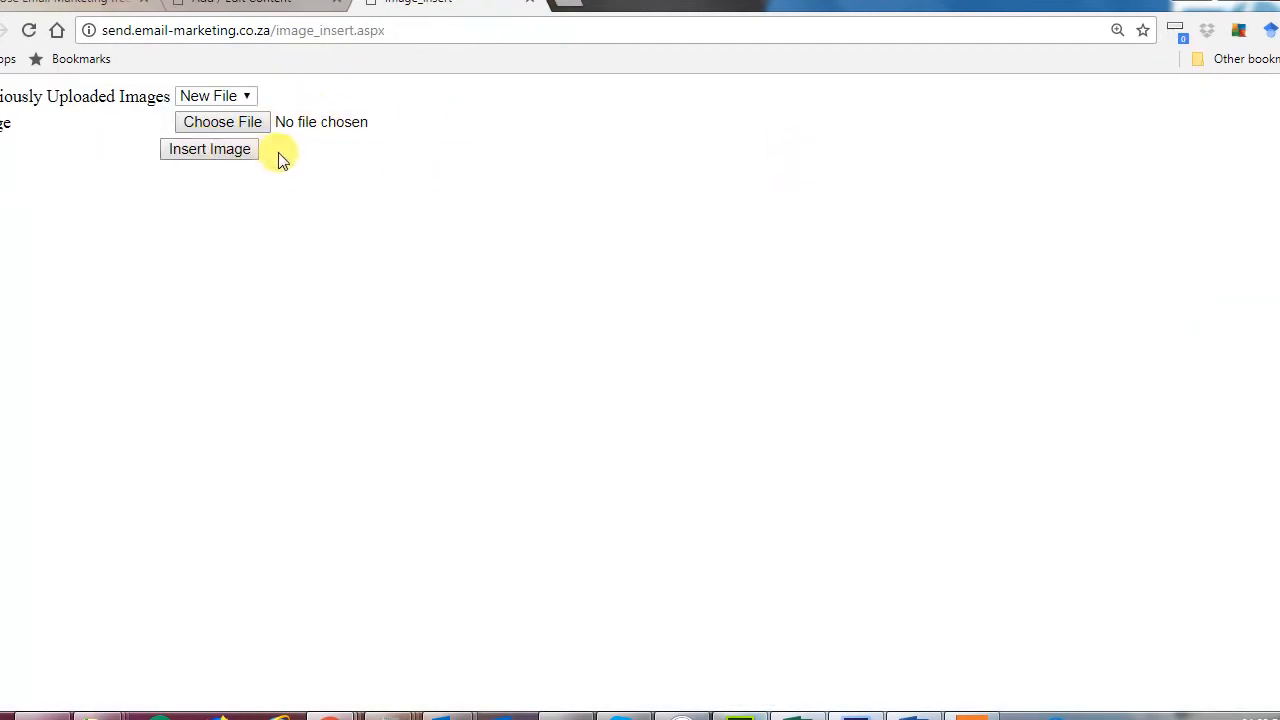
pyautogui.click(300, 5)
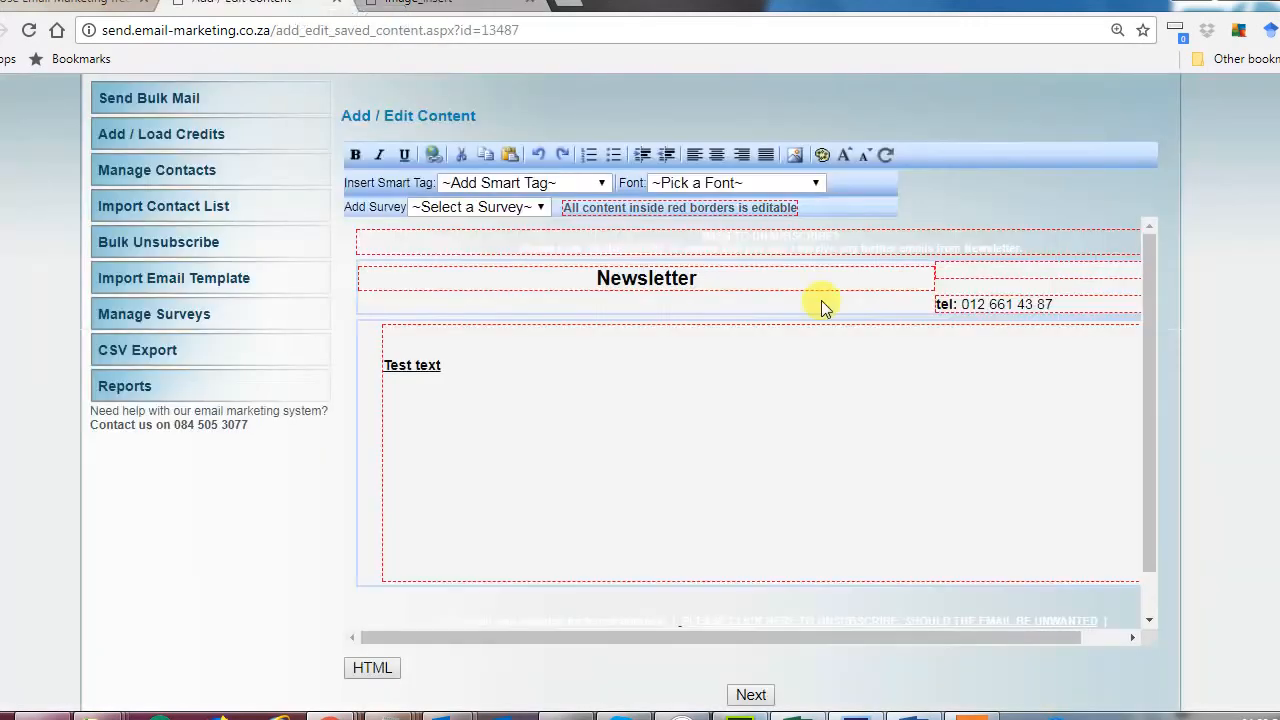
pyautogui.click(390, 405)
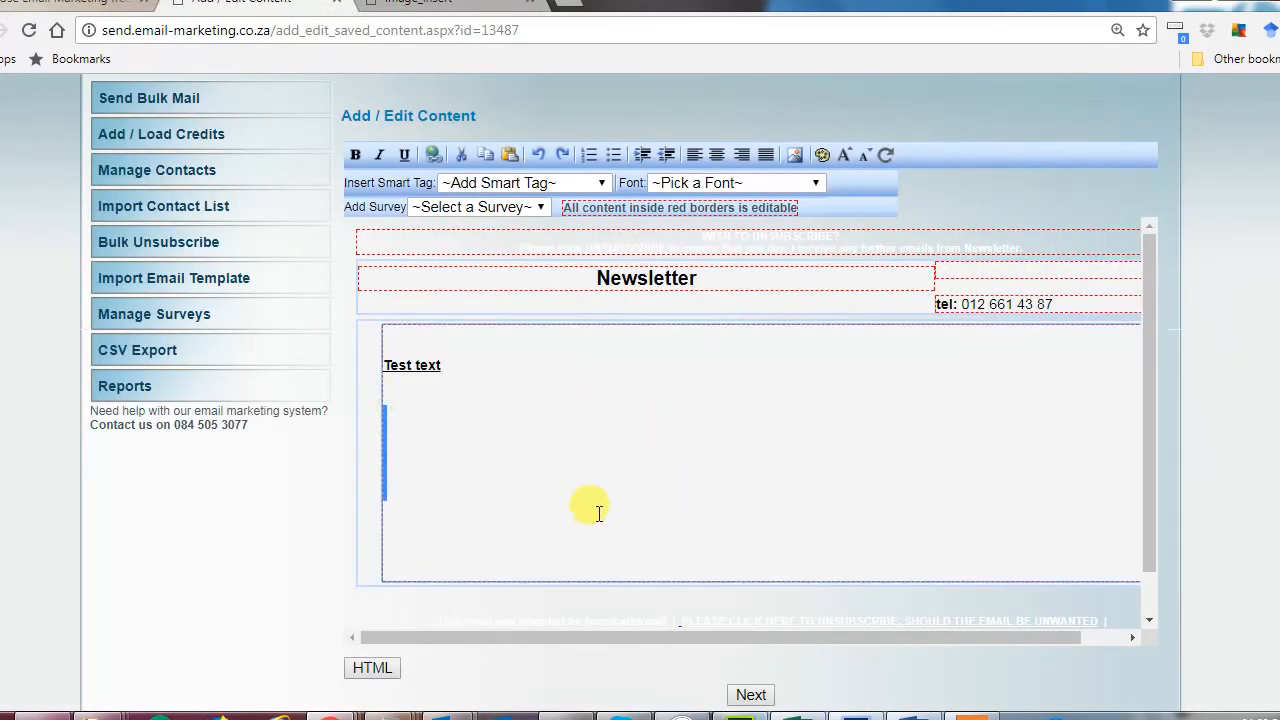
pyautogui.click(430, 415)
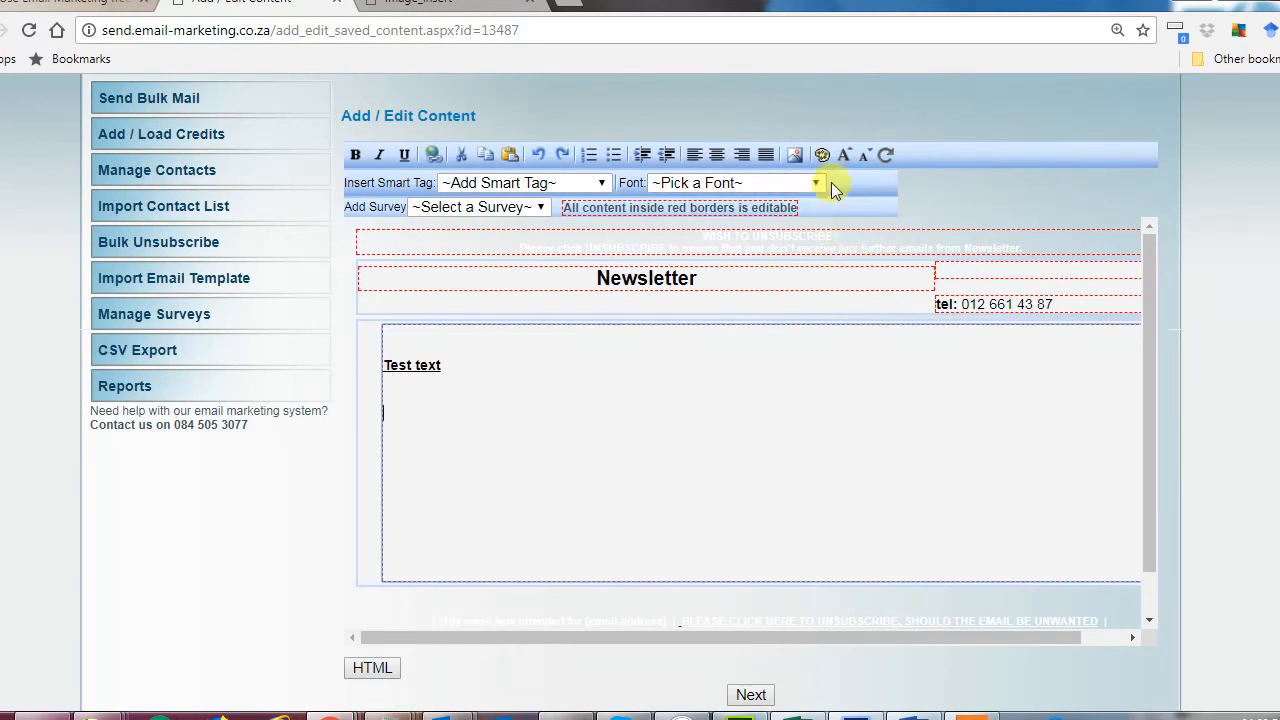
# - Enlarge "Test text" by two font size increments and colour it red
pyautogui.moveTo(383, 372); pyautogui.dragTo(443, 364)
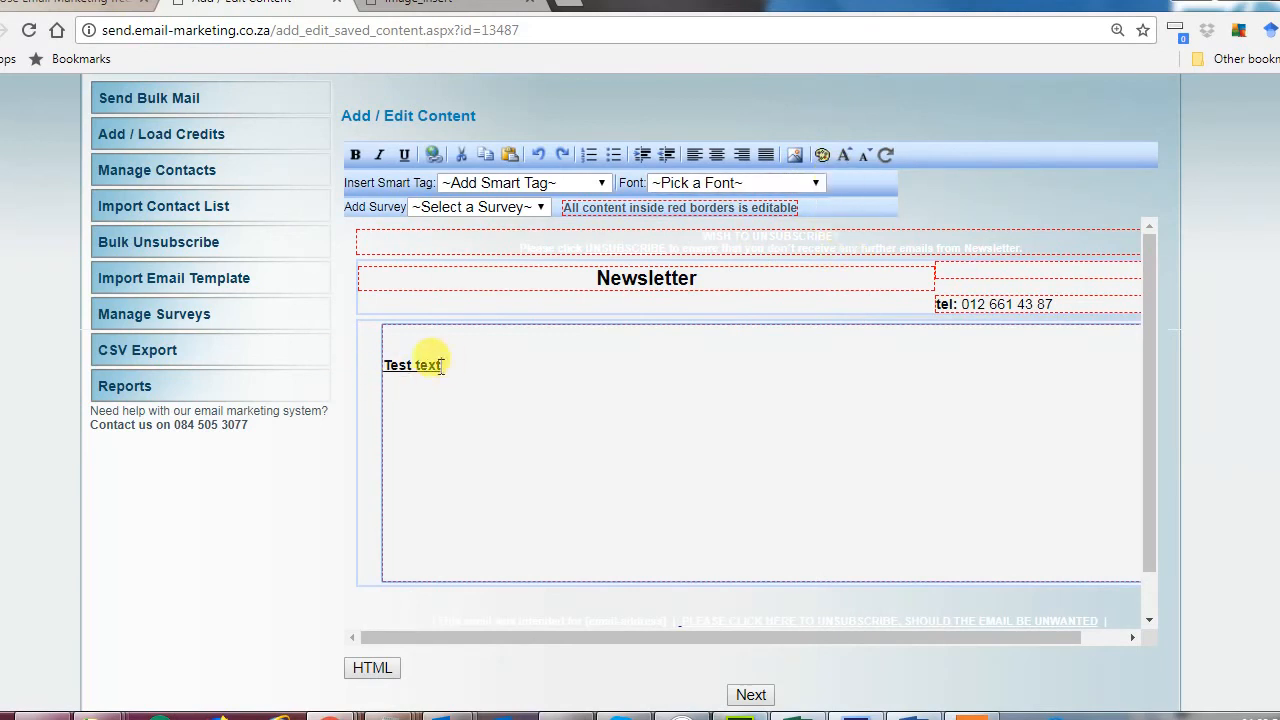
pyautogui.click(844, 153)
pyautogui.click(844, 153)
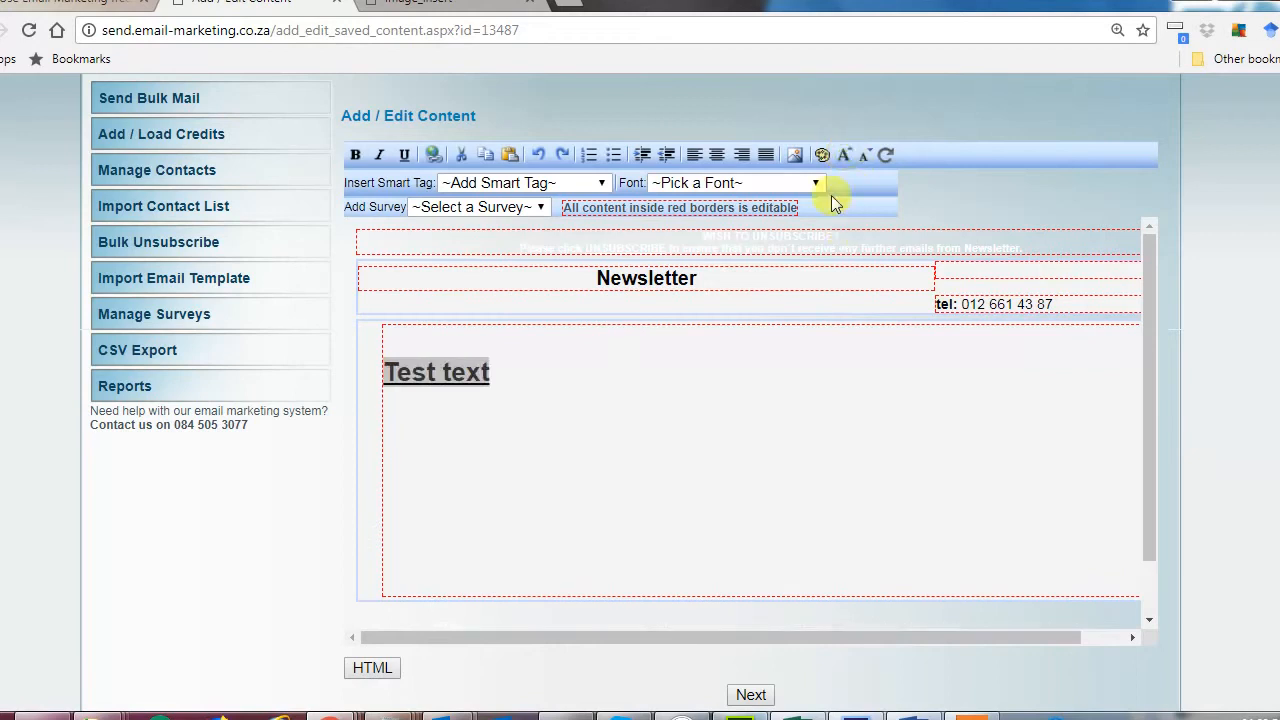
pyautogui.click(821, 154)
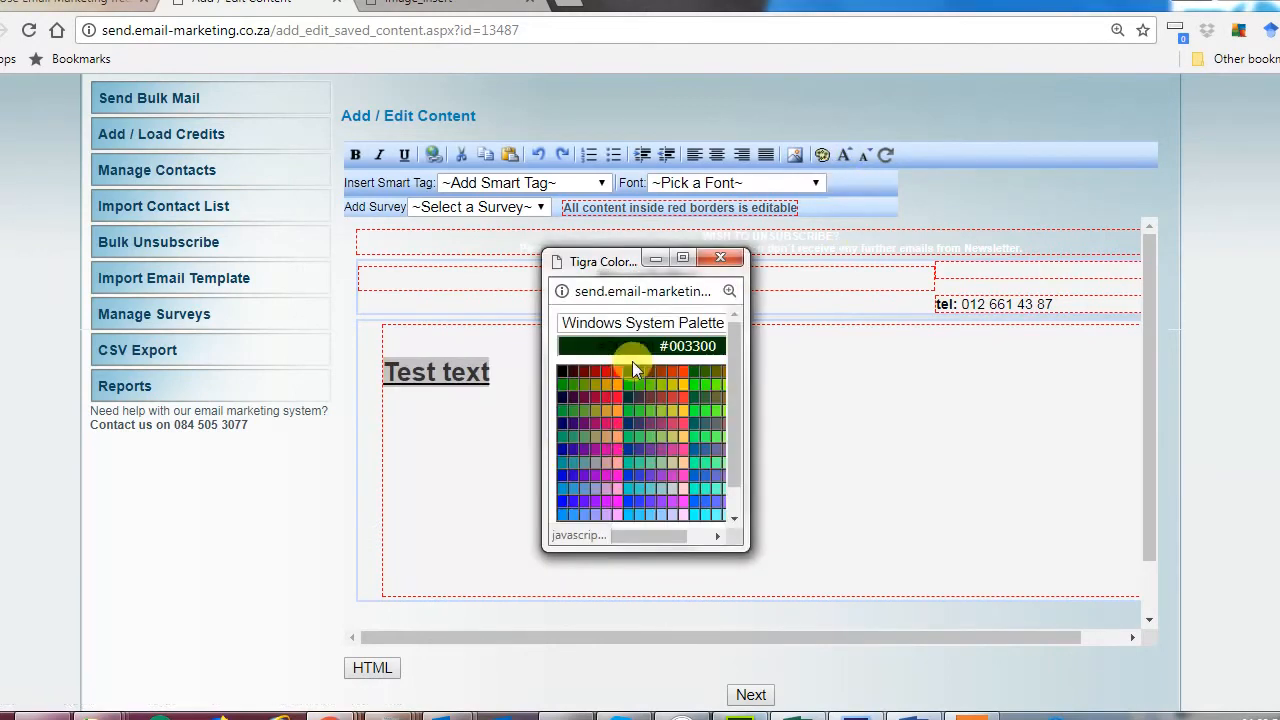
pyautogui.click(618, 376)
pyautogui.click(935, 398)
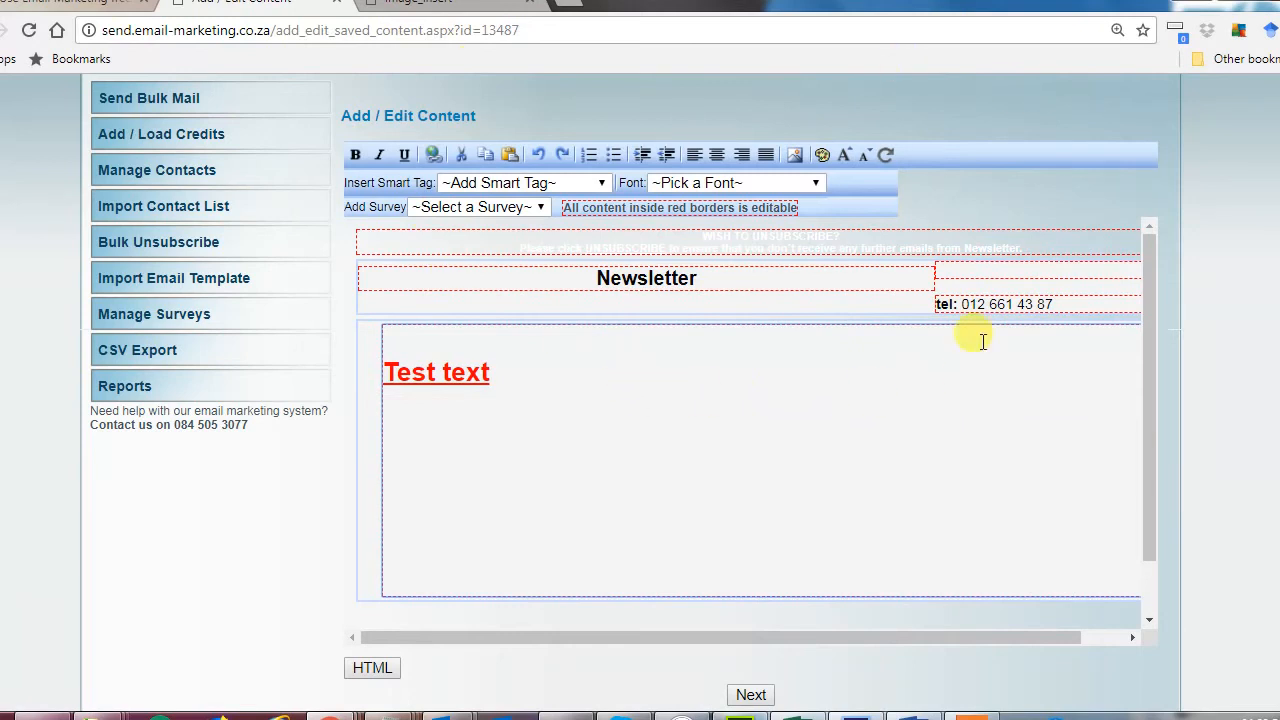
pyautogui.scroll(-1, 918, 528)
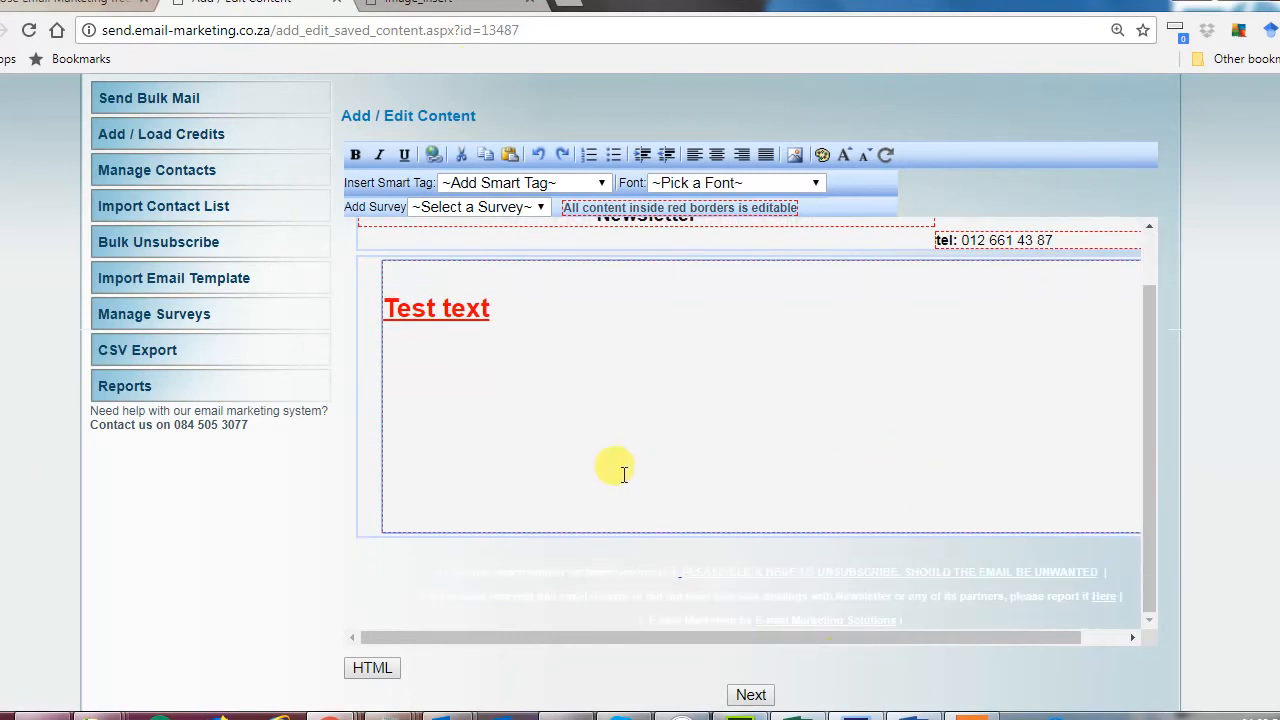
# - Finish editing the content and continue to the email's preview and send options
pyautogui.click(748, 696)
pyautogui.scroll(-6, 839, 398)
pyautogui.scroll(2, 839, 398)
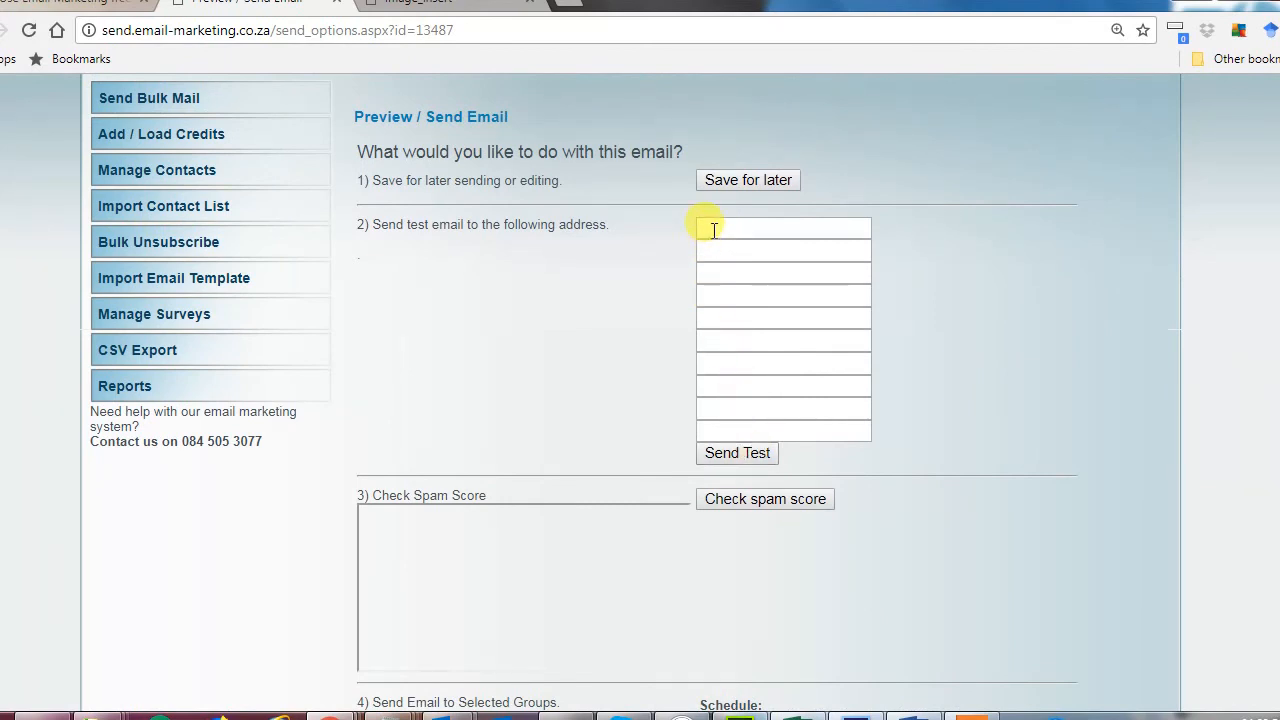
pyautogui.click(713, 229)
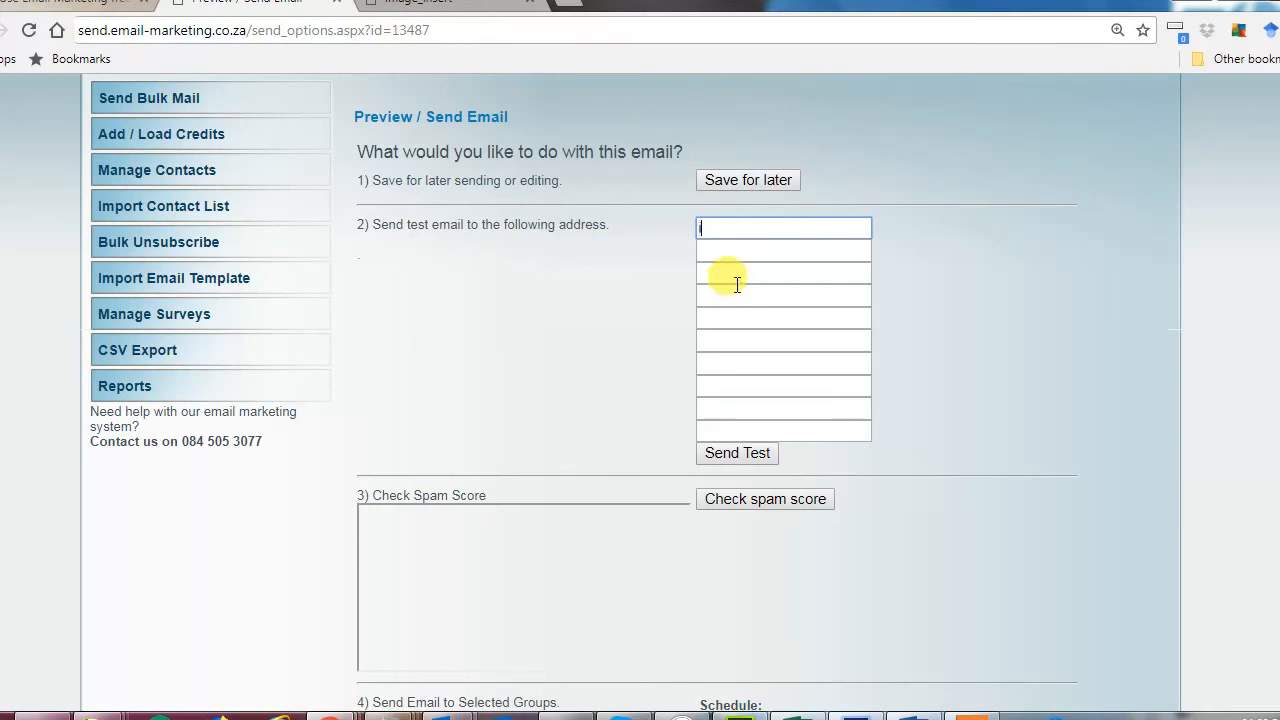
pyautogui.write('info@')
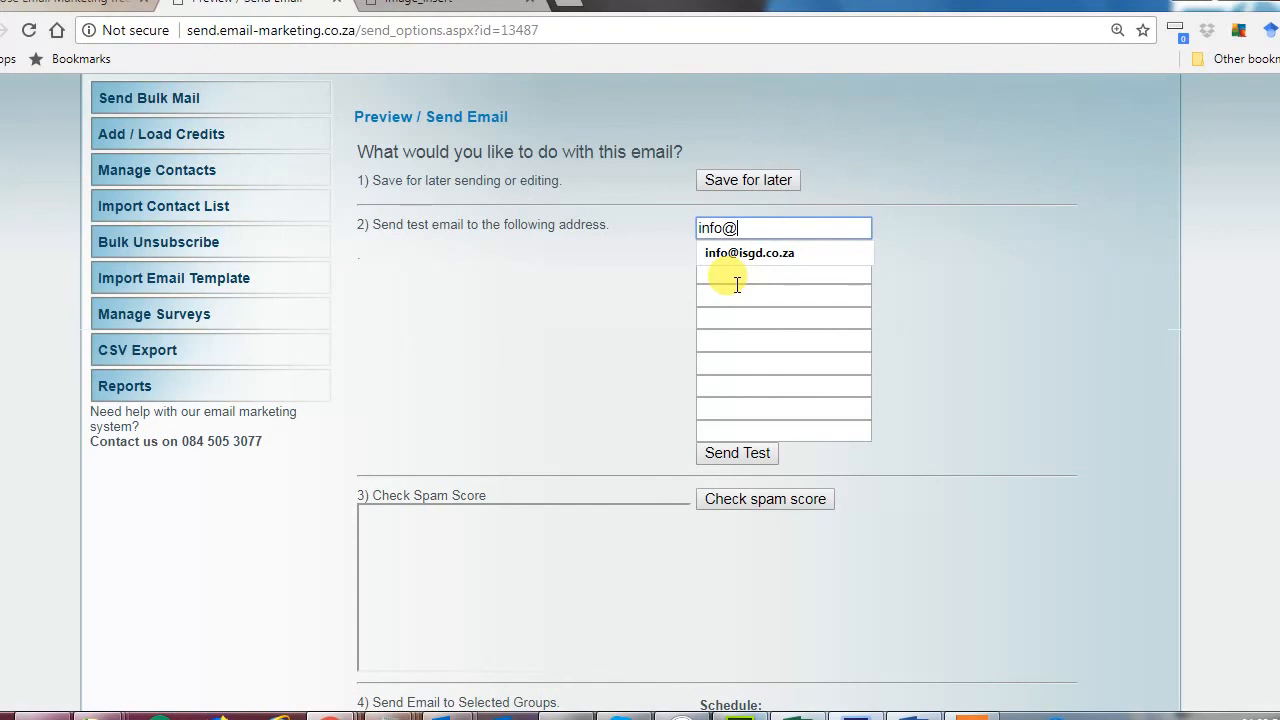
pyautogui.press('BackSpace')
pyautogui.press('BackSpace')
pyautogui.press('BackSpace')
pyautogui.press('BackSpace')
pyautogui.press('BackSpace')
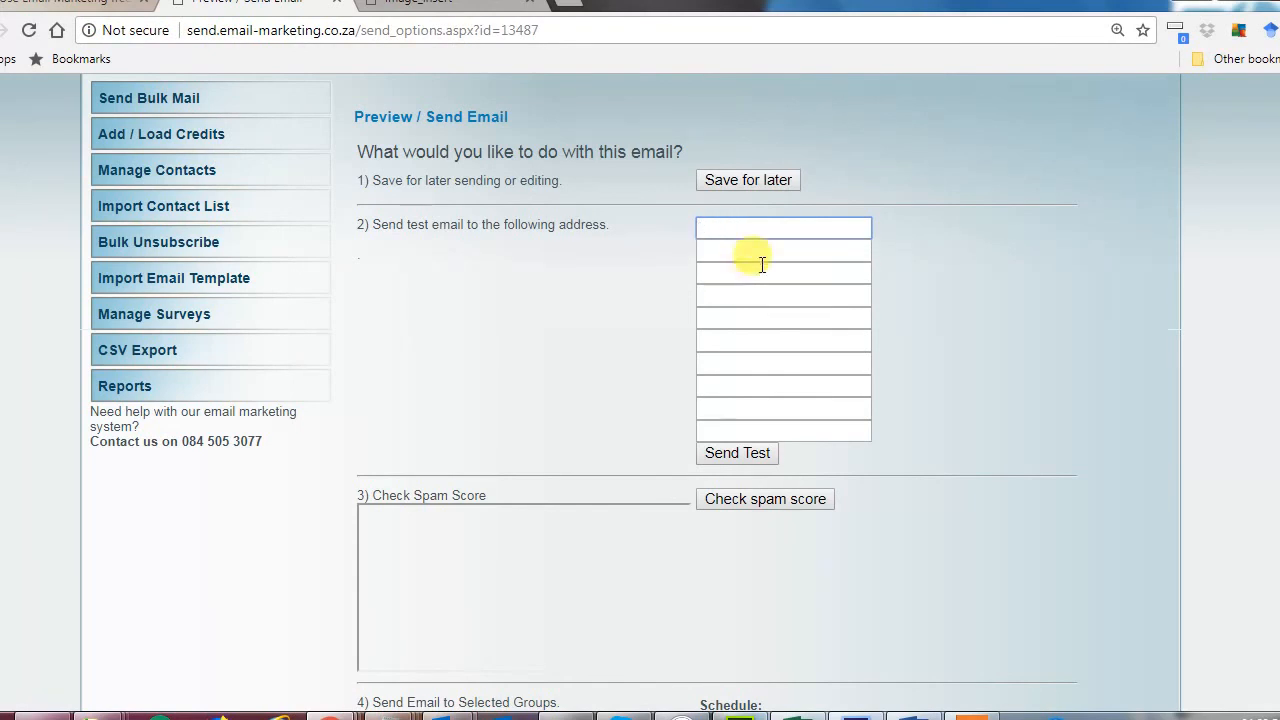
# - Examine the spam score check, send schedule and sending cost sections of the send options
pyautogui.scroll(-3, 998, 321)
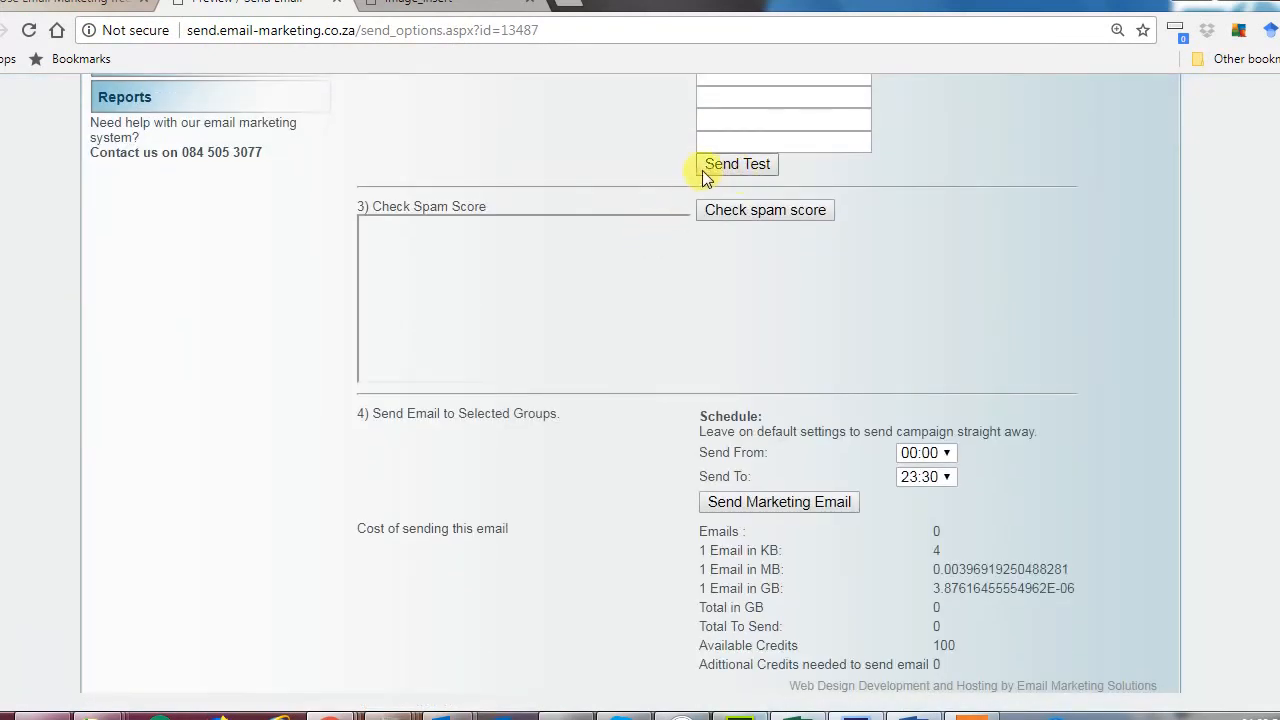
pyautogui.click(819, 505)
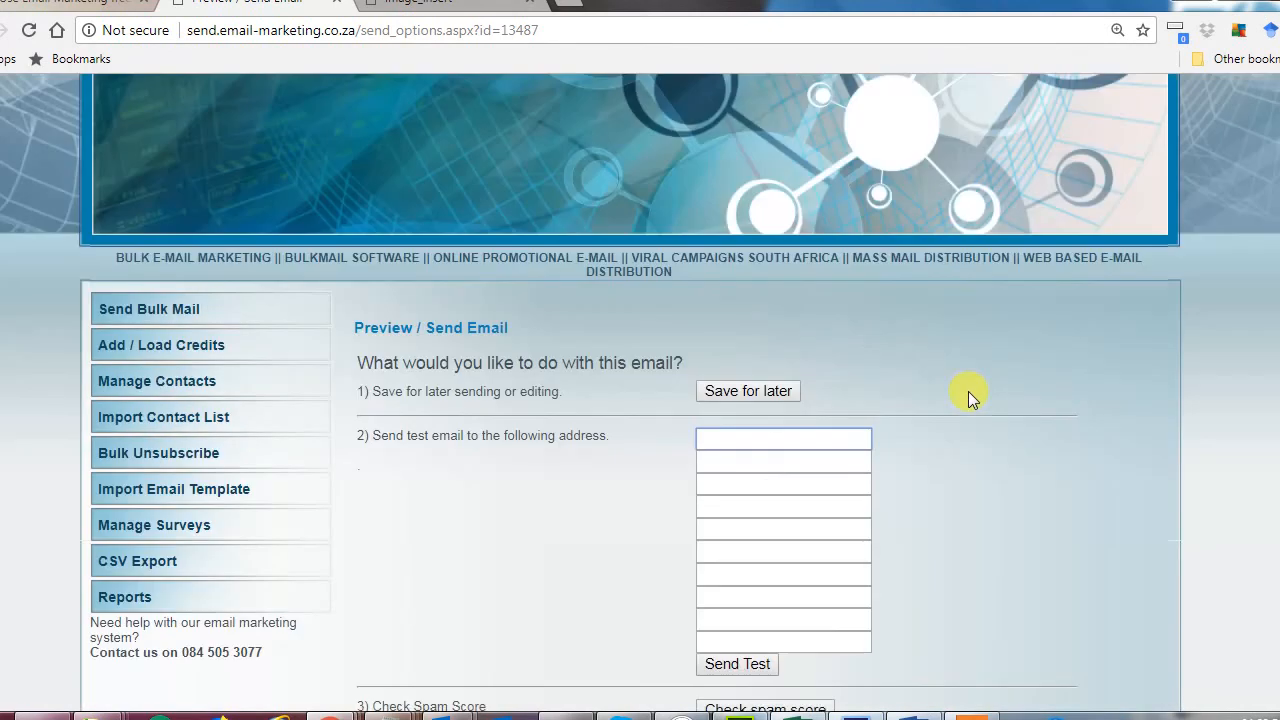